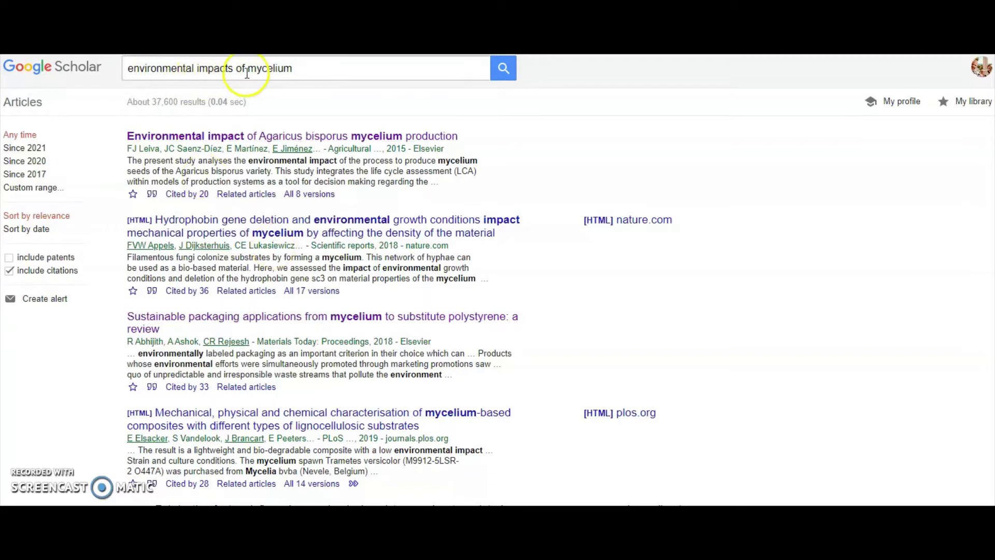
Select the query 'environmental impacts of mycelium' in the Google Scholar search box
drag(301, 70, 124, 68)
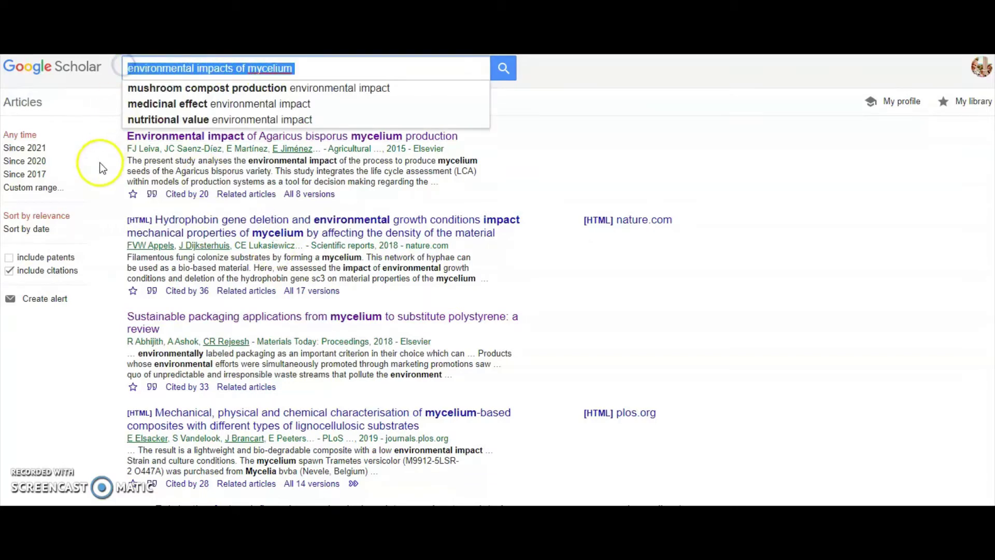
Download the Agaricus bisporus article's PDF from ScienceDirect and view it in Acrobat Reader
click(788, 193)
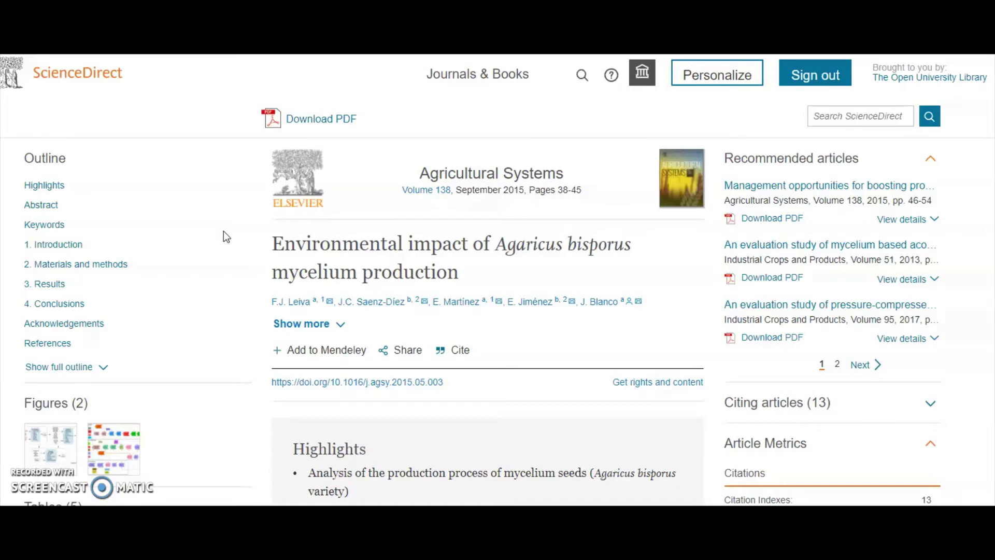
click(314, 121)
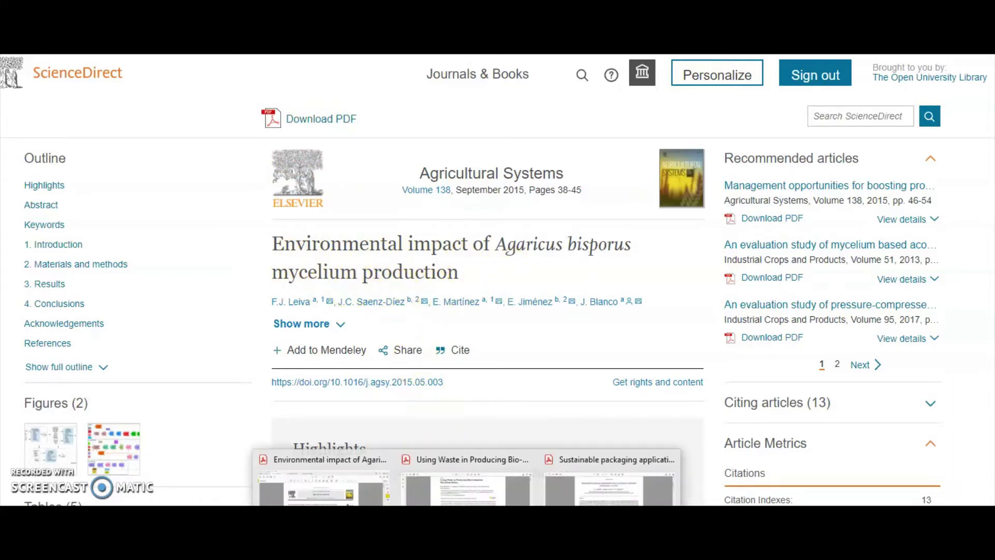
click(373, 460)
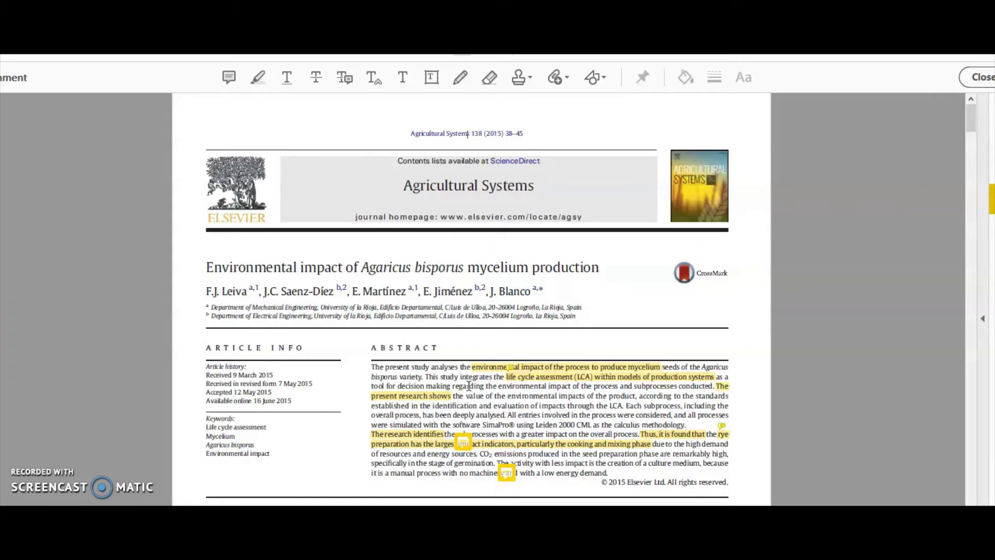
click(512, 410)
click(483, 380)
Expand the Comments pane and review the abstract's highlight notes, such as 'LCA process used'
click(982, 320)
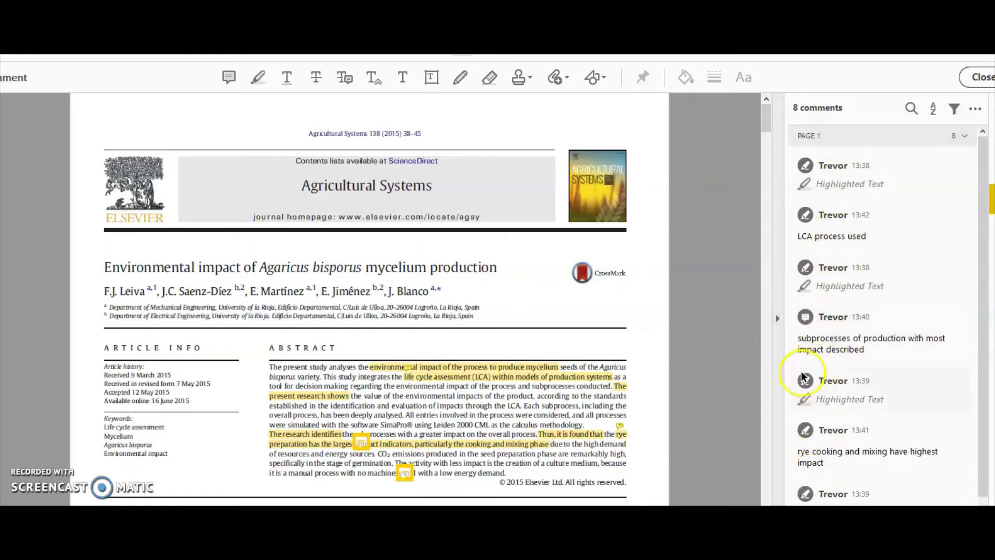
click(834, 186)
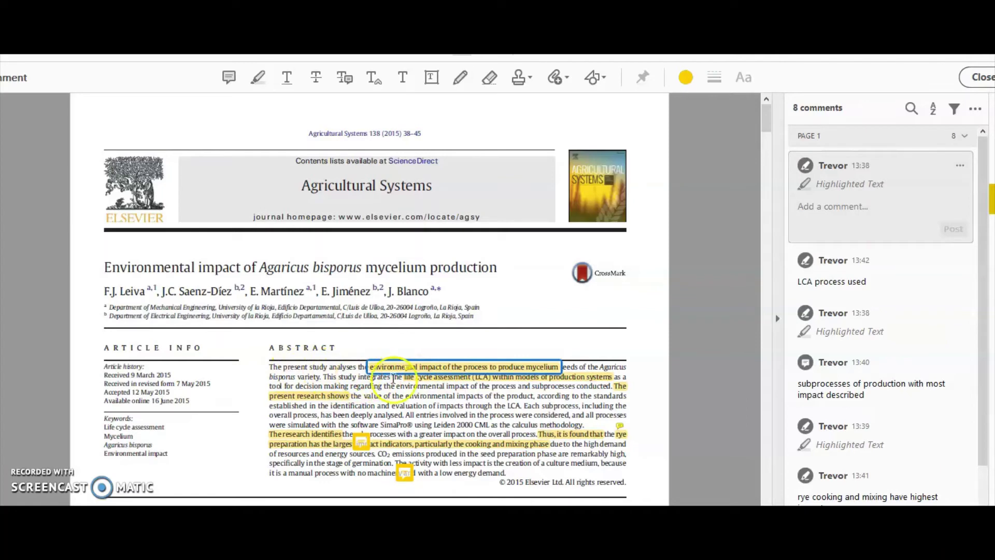
mouse_move(441, 377)
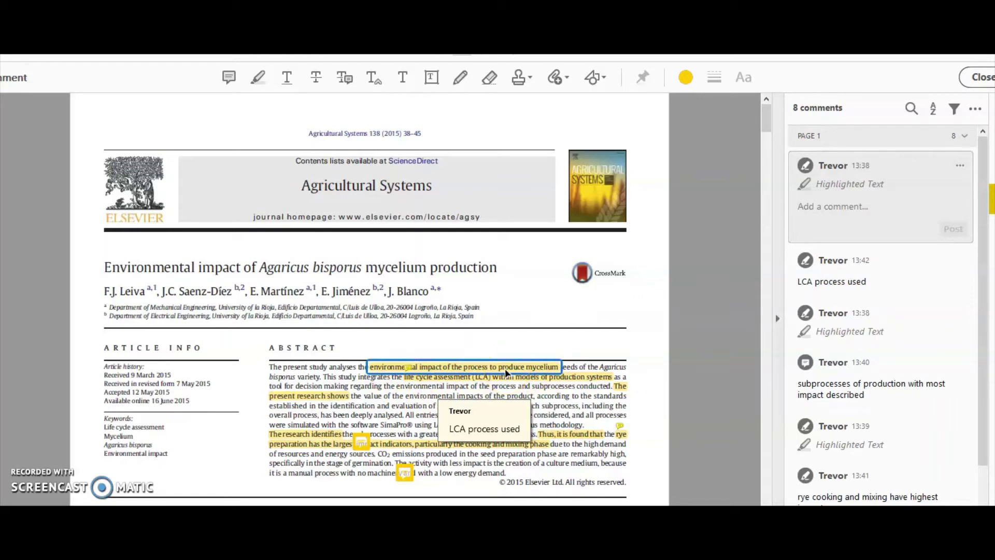
click(843, 328)
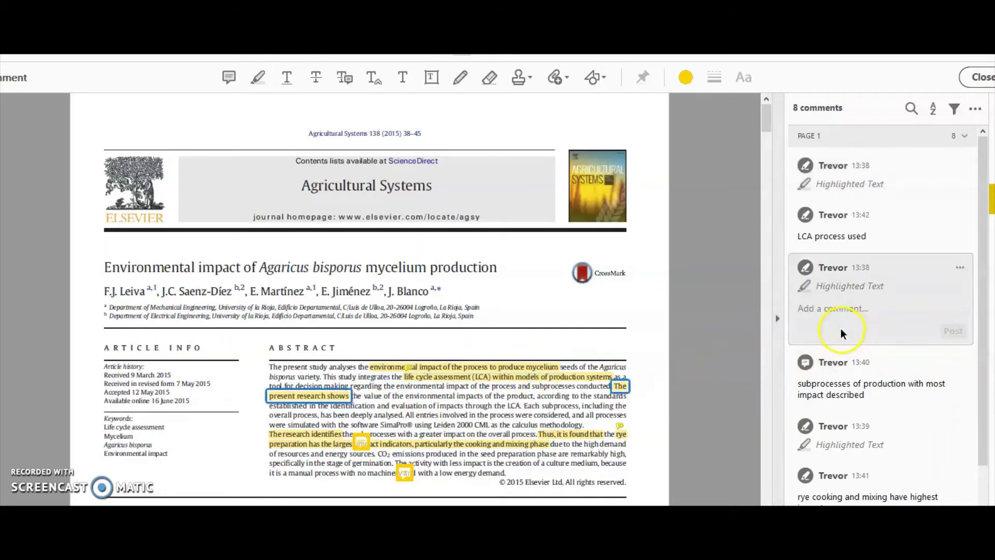
click(491, 378)
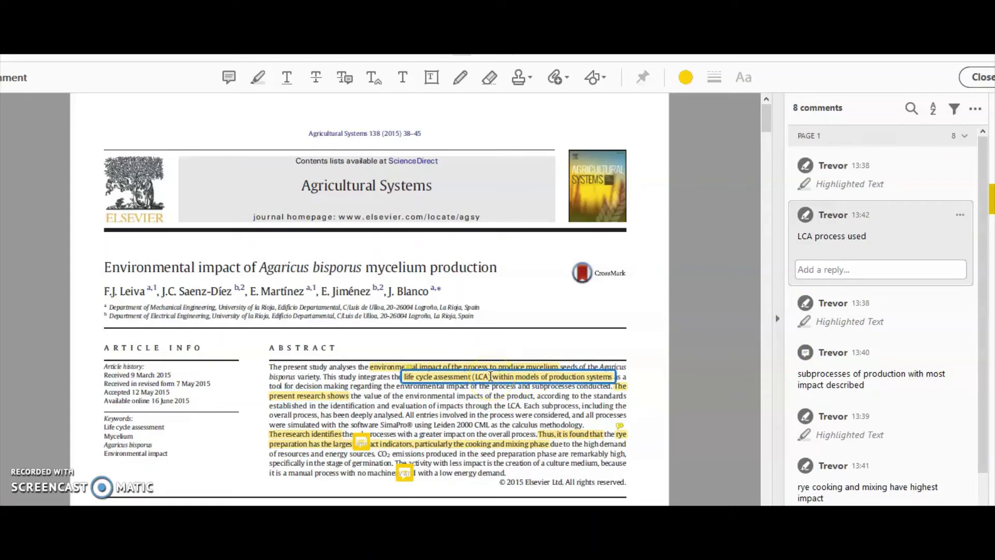
click(482, 401)
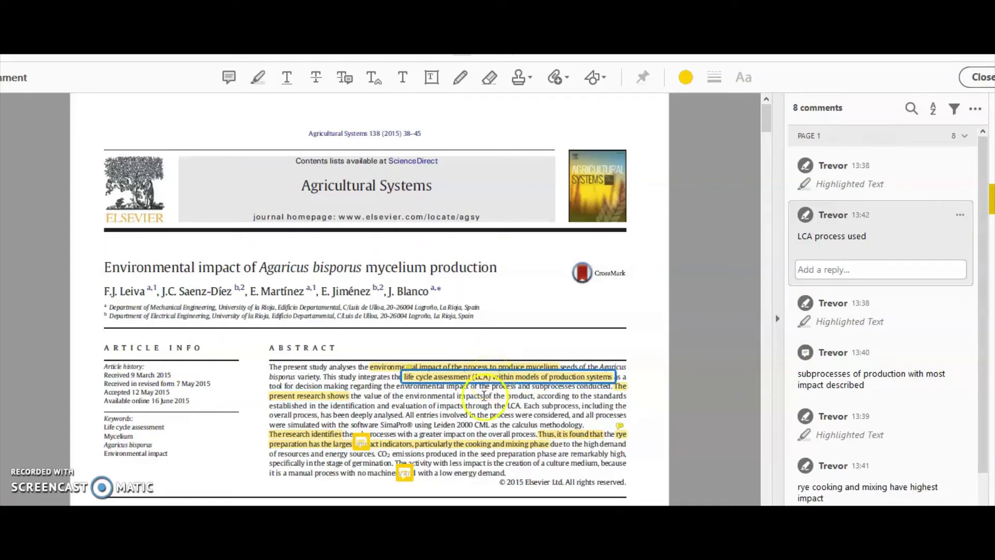
click(478, 425)
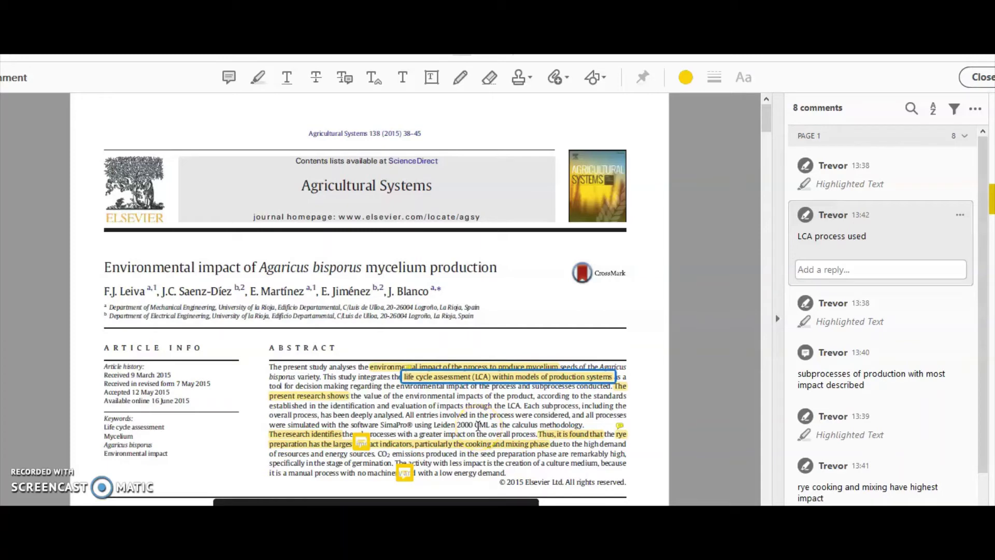
click(317, 435)
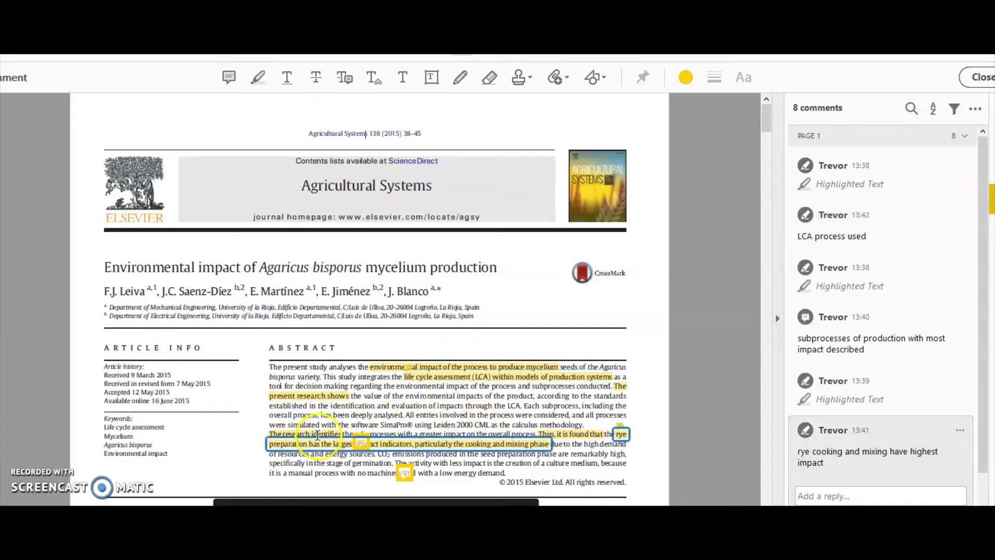
click(317, 434)
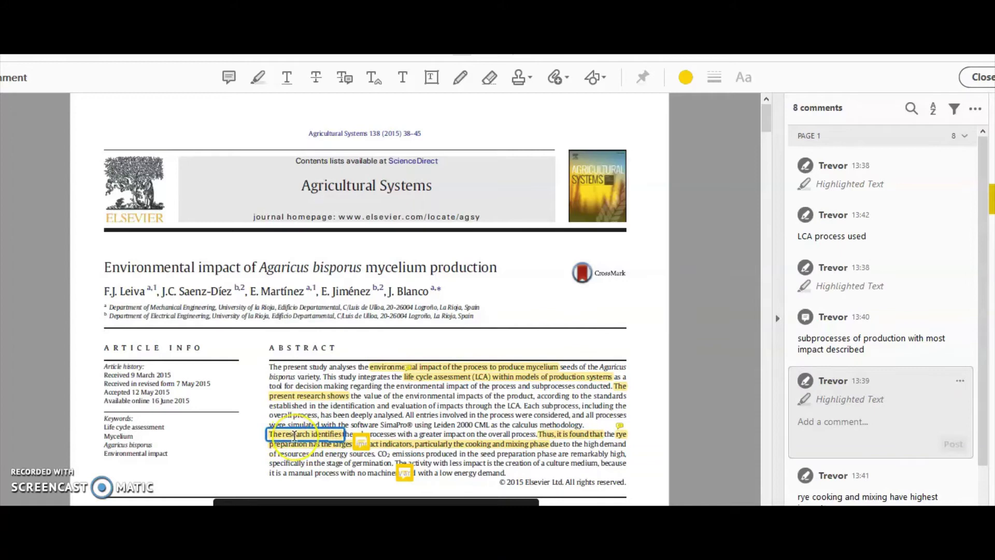
mouse_move(439, 450)
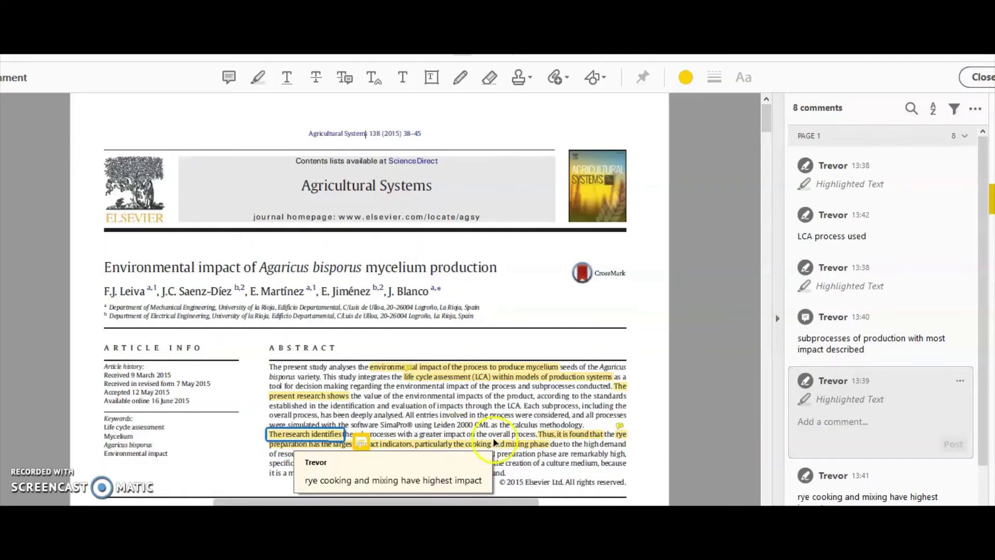
click(563, 437)
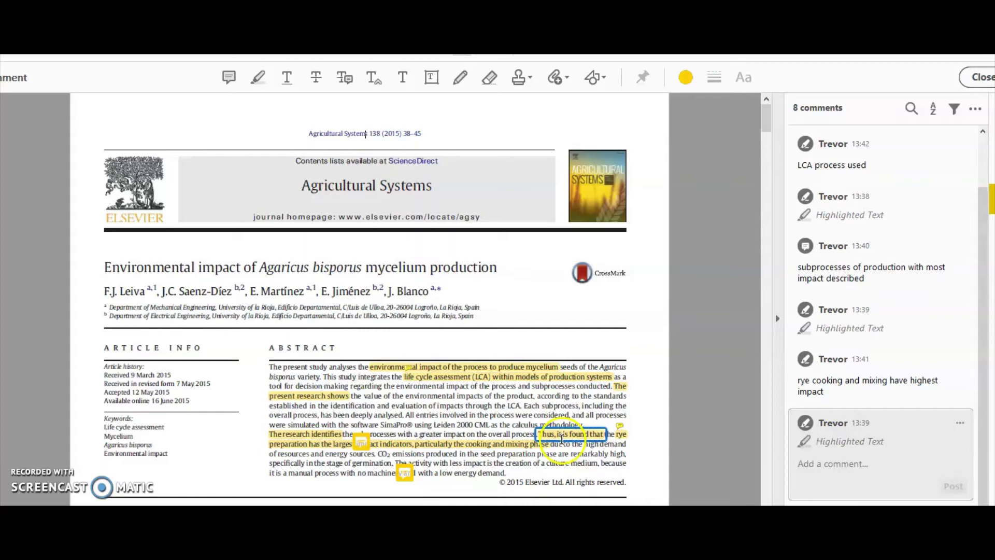
mouse_move(550, 442)
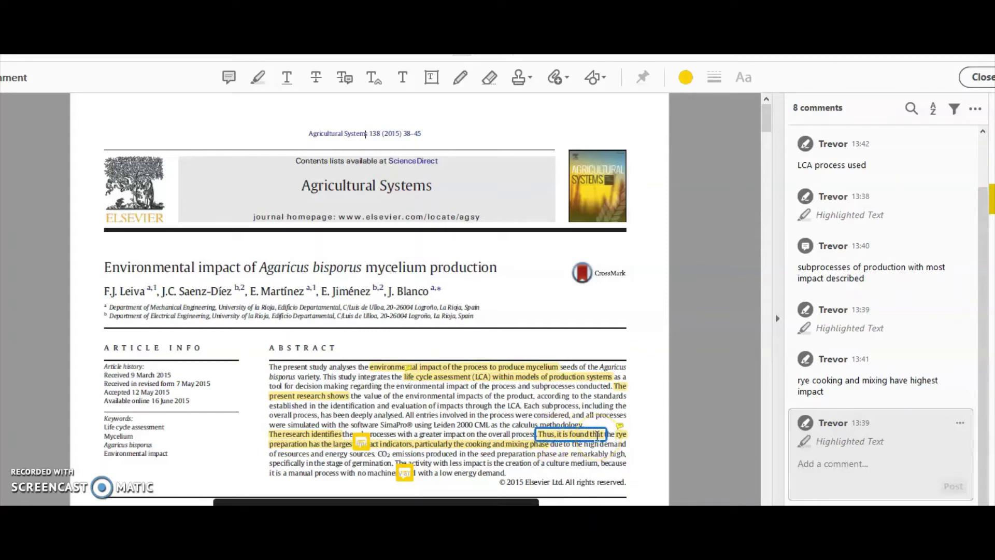
click(500, 445)
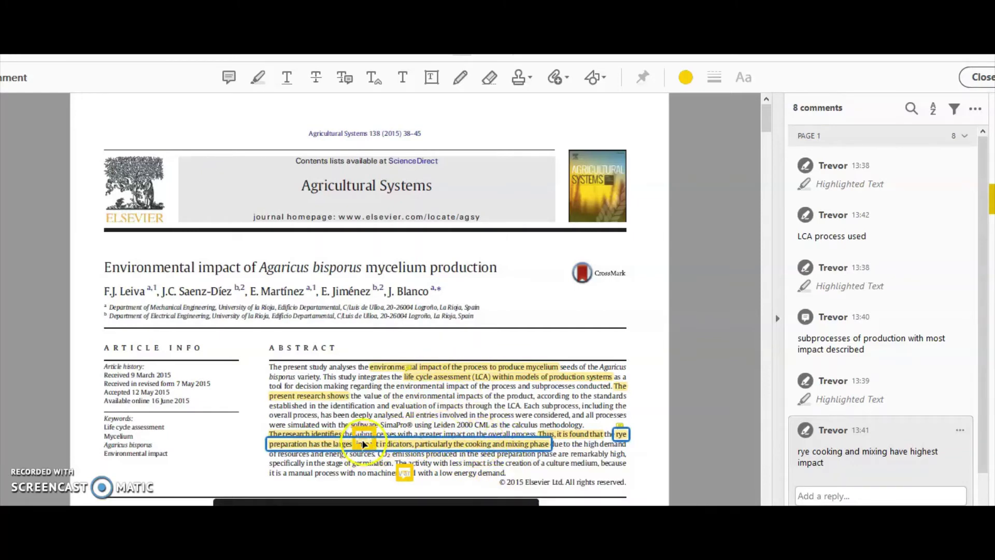
click(364, 441)
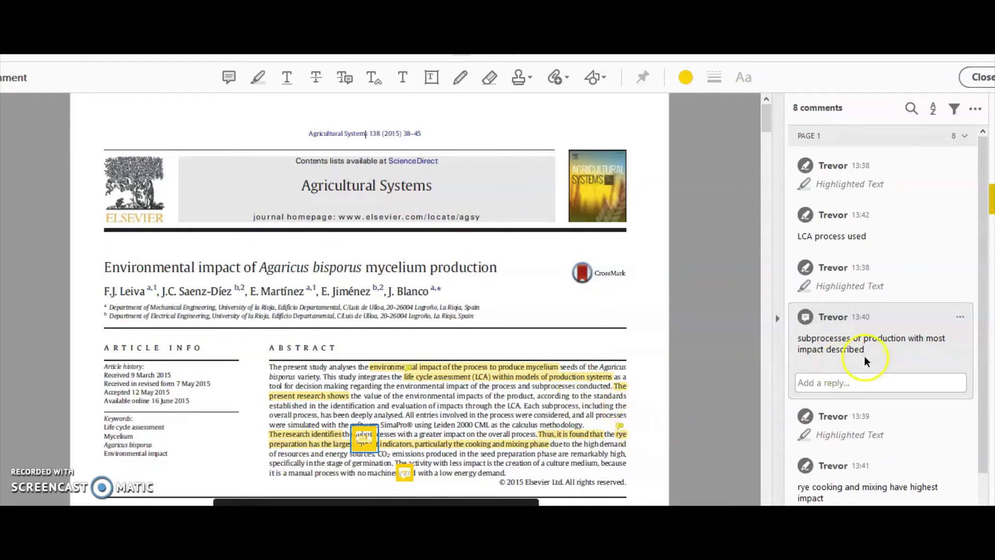
click(857, 472)
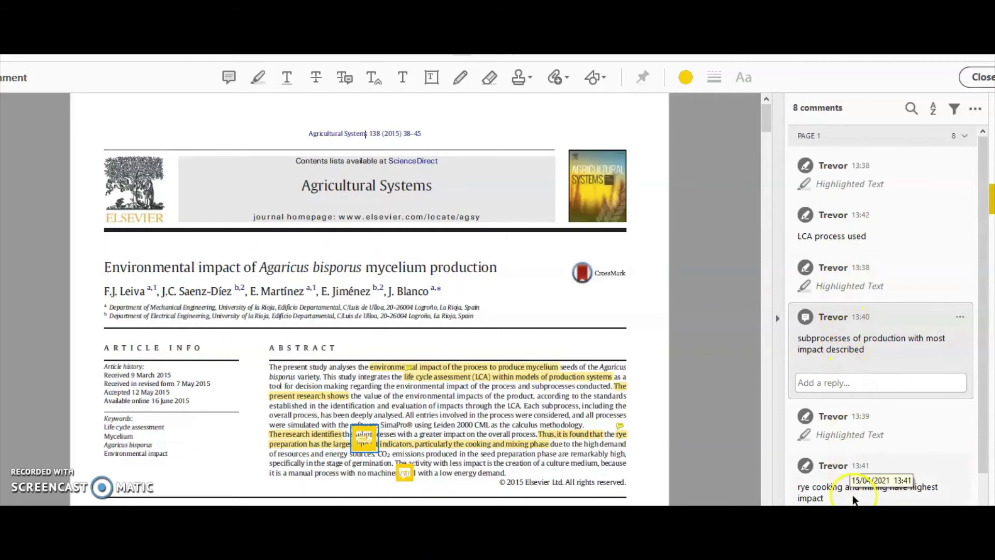
click(603, 477)
click(384, 513)
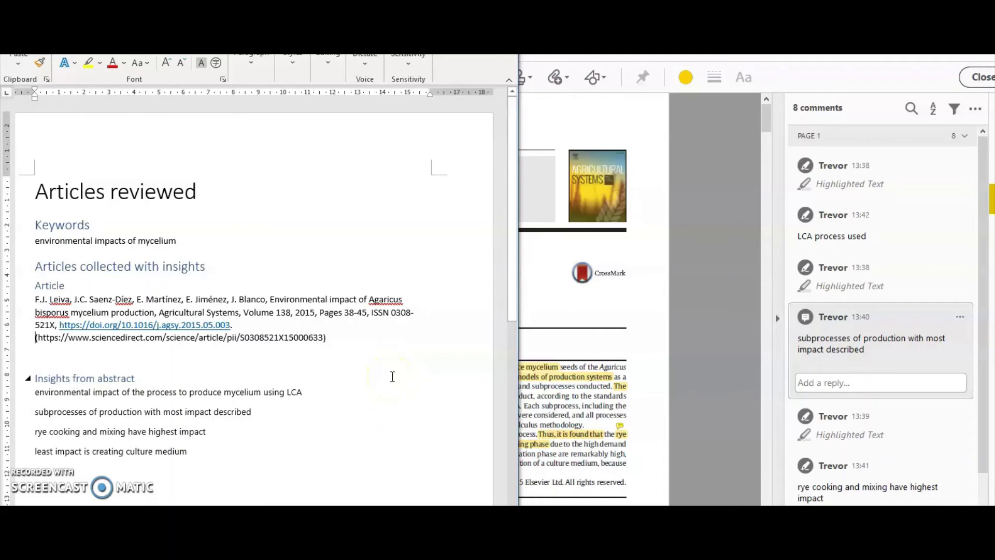
key(super+Up)
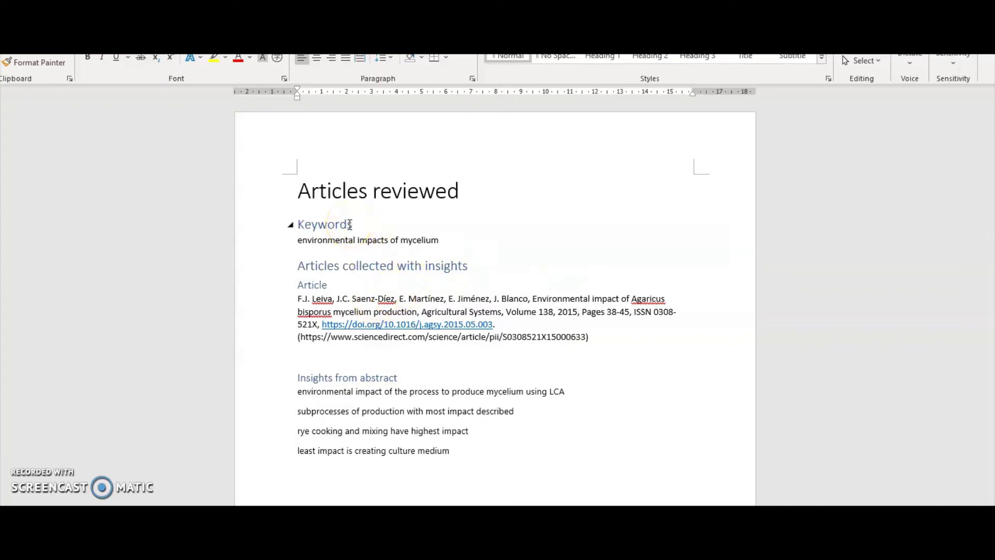
drag(301, 227, 433, 241)
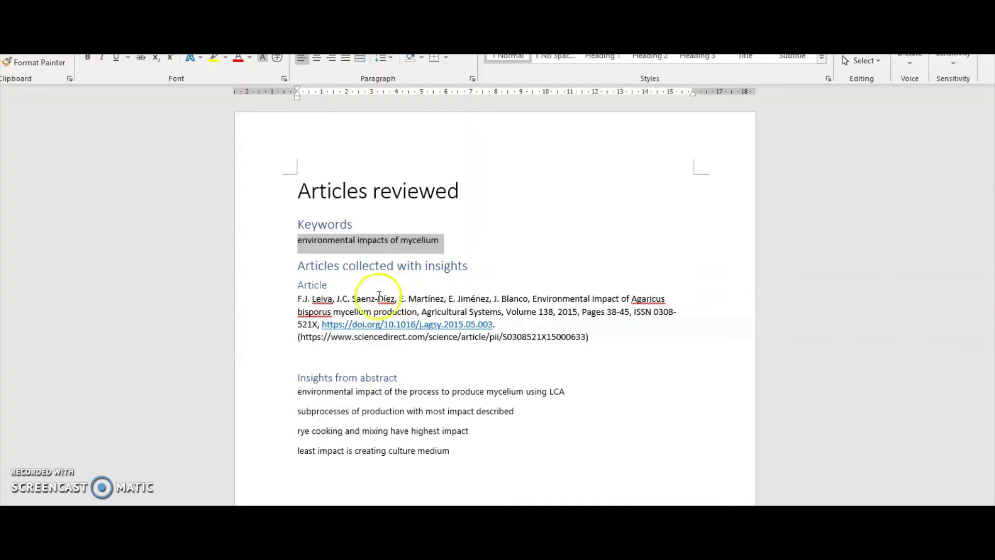
drag(294, 264, 447, 265)
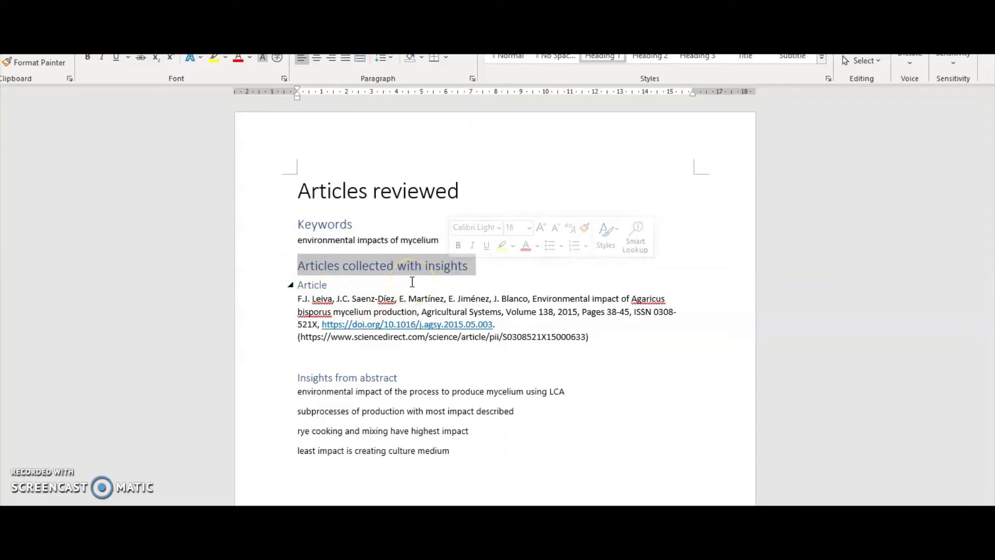
click(402, 268)
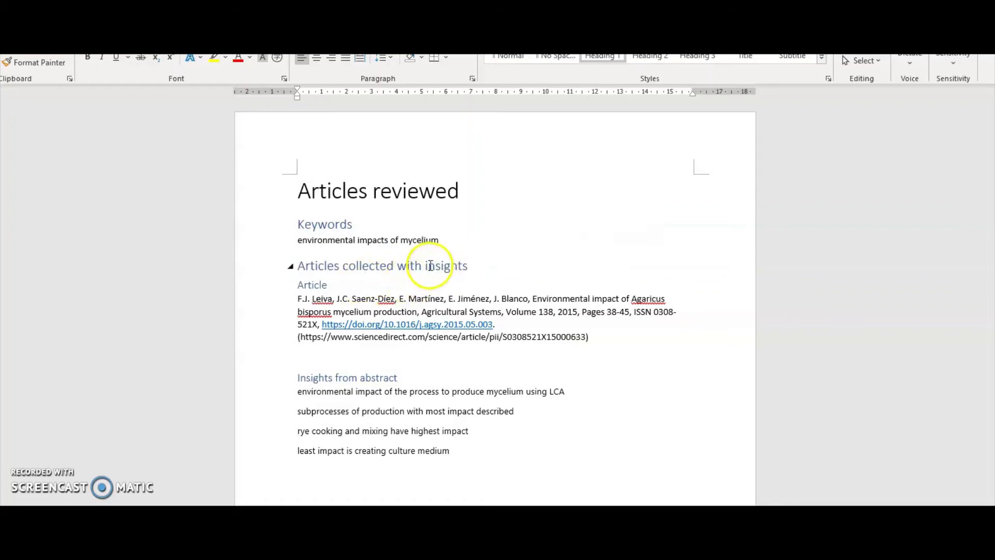
drag(428, 268, 461, 267)
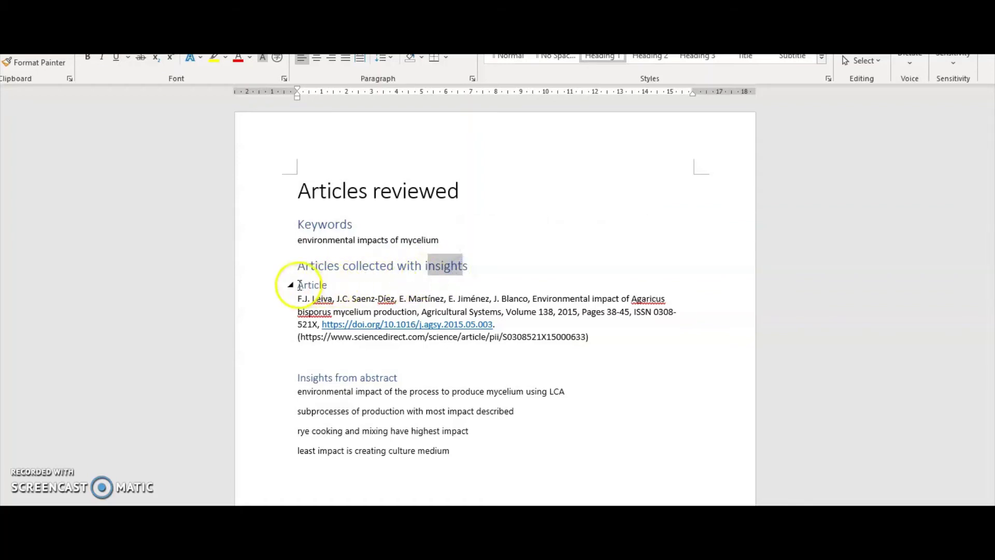
drag(303, 285, 597, 342)
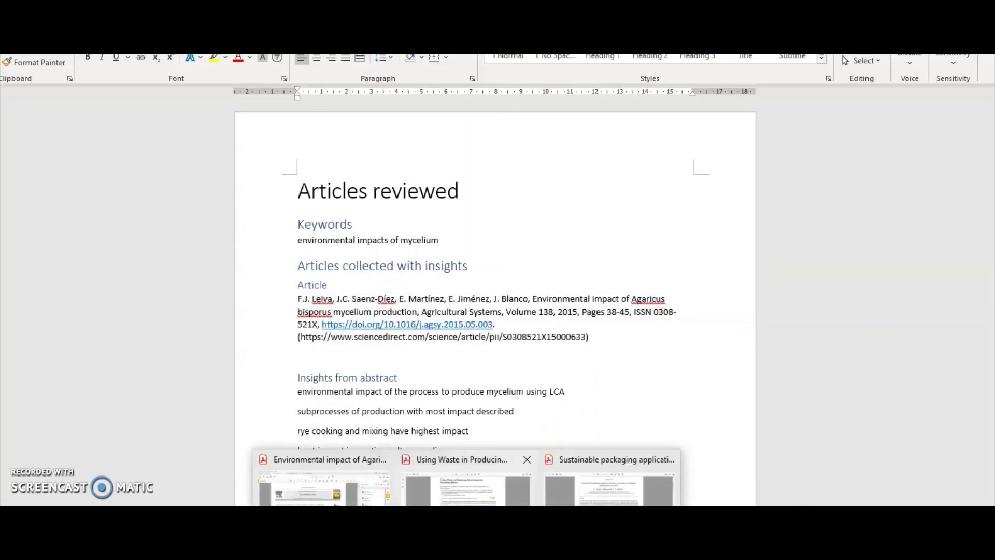
Go from the annotated Agaricus bisporus PDF back to its ScienceDirect browser page
click(321, 479)
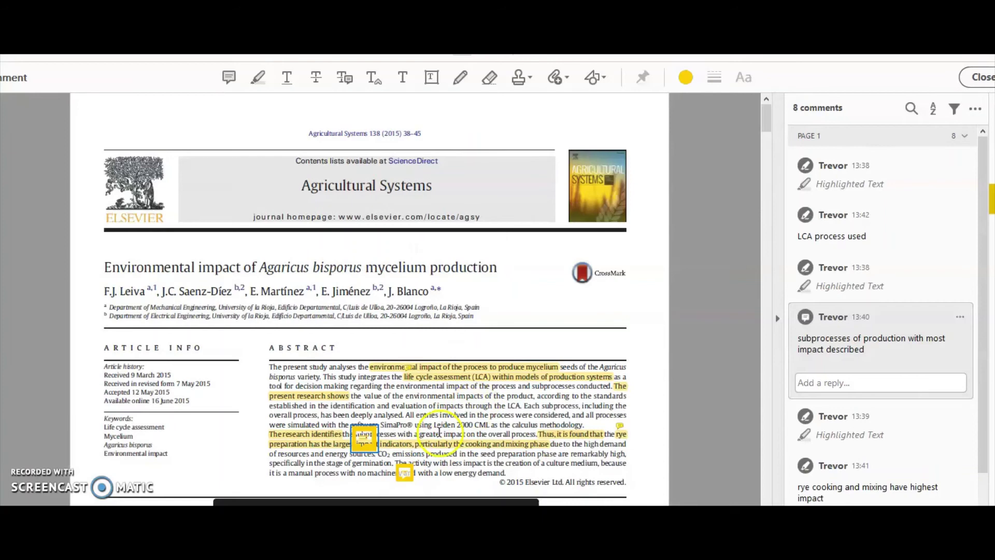
click(355, 498)
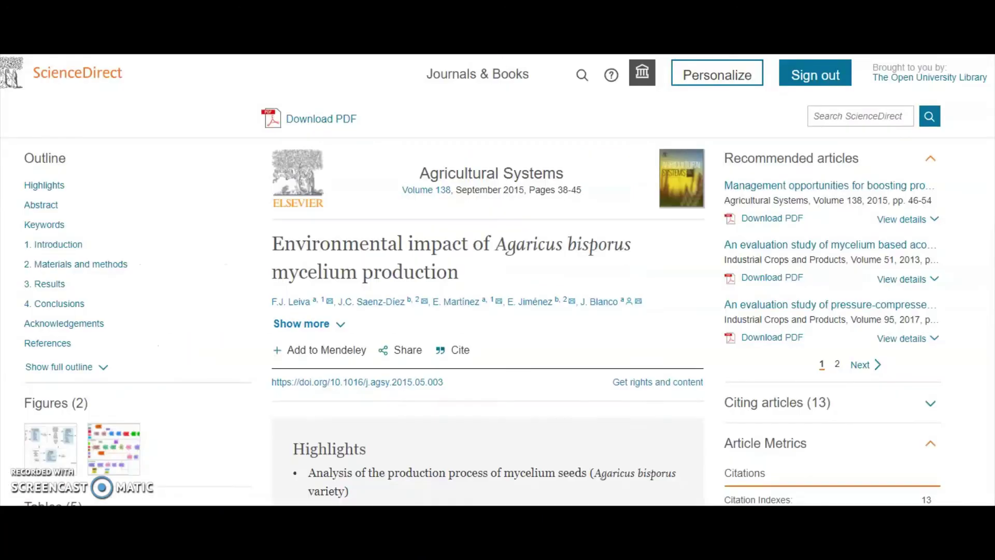
Export the Agaricus bisporus article's citation from the Cite menu as a text file
click(460, 351)
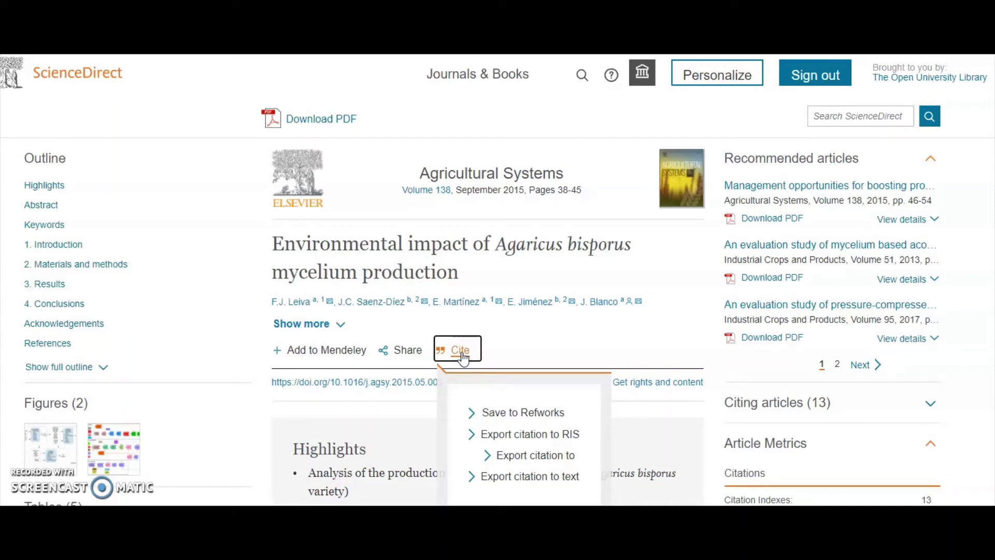
click(523, 478)
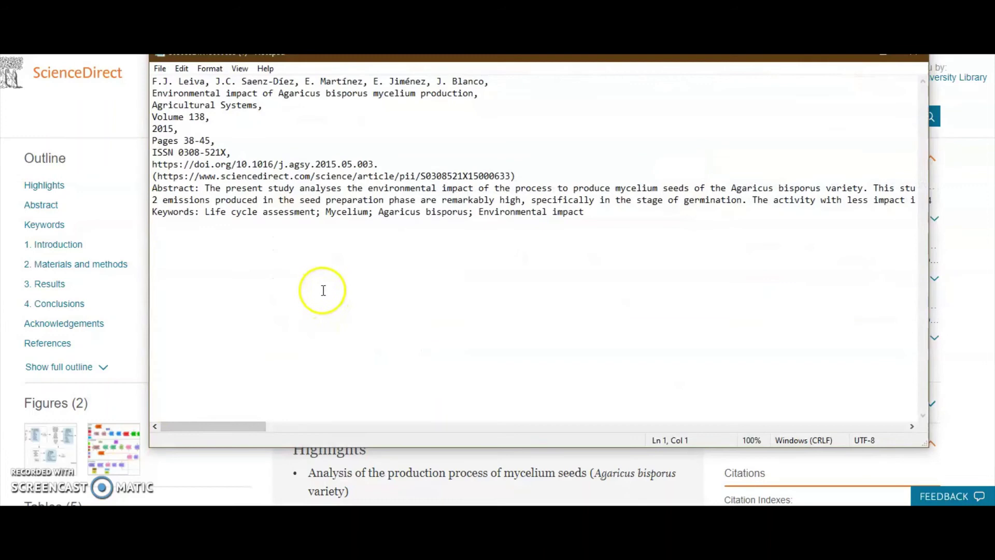
Copy the Notepad citation lines from the authors through the URL and return to Word
click(322, 284)
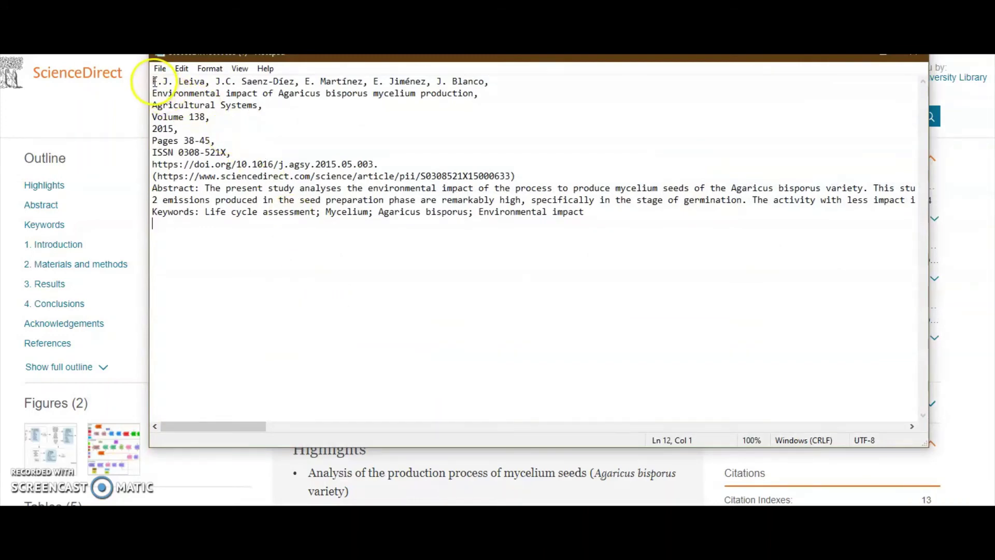
drag(152, 81, 539, 177)
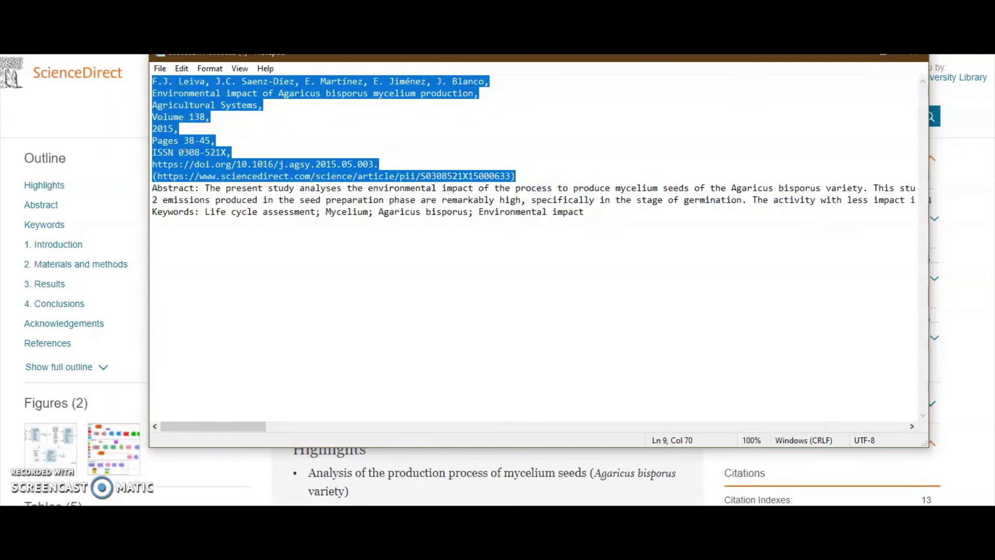
key(alt+Tab)
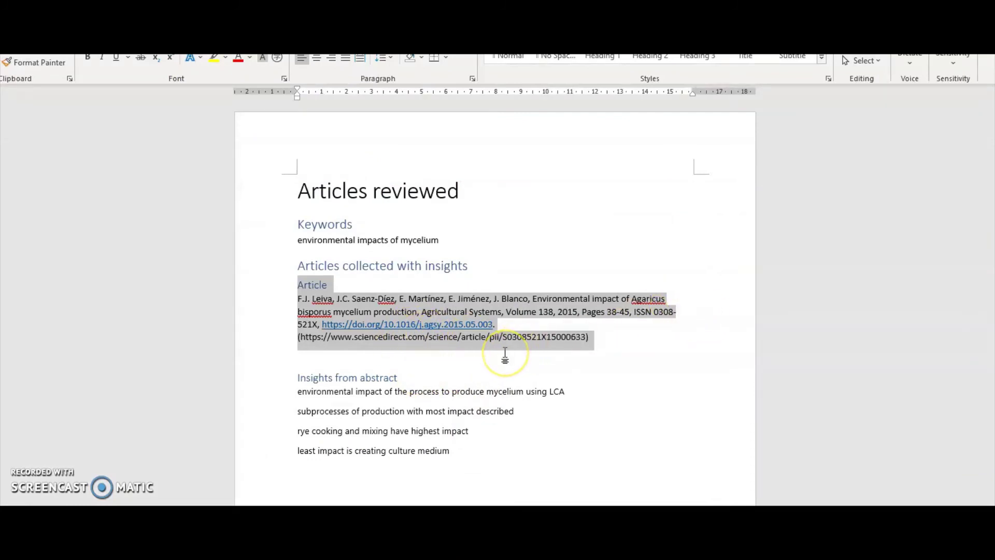
click(467, 358)
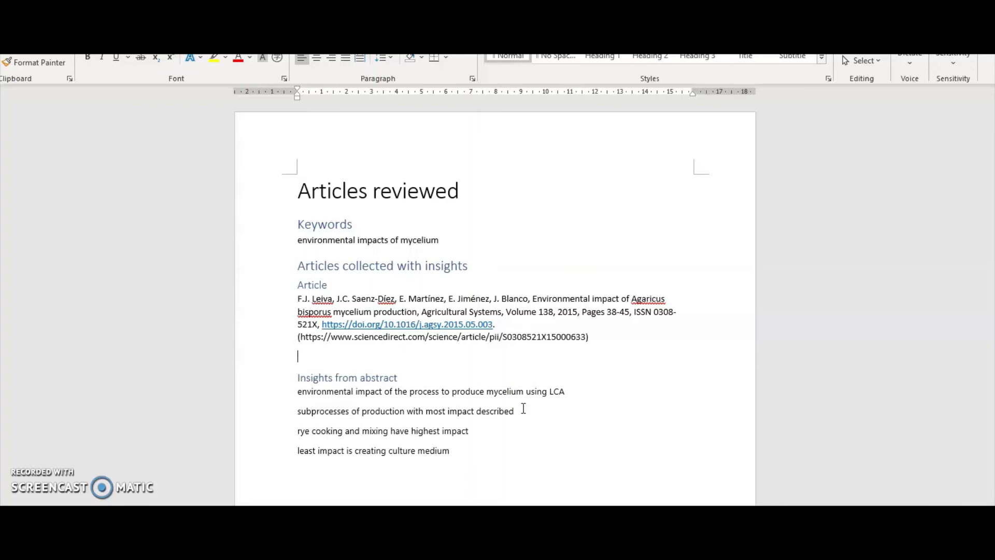
Delete the empty line above 'Insights from abstract', check the insight lines, then return to the PDF
click(498, 397)
key(BackSpace)
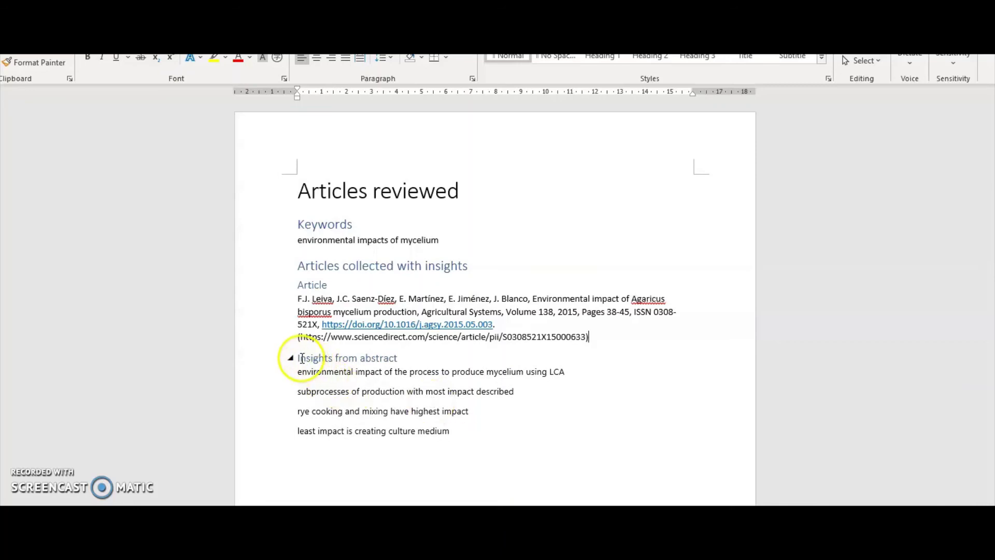
drag(294, 357, 455, 431)
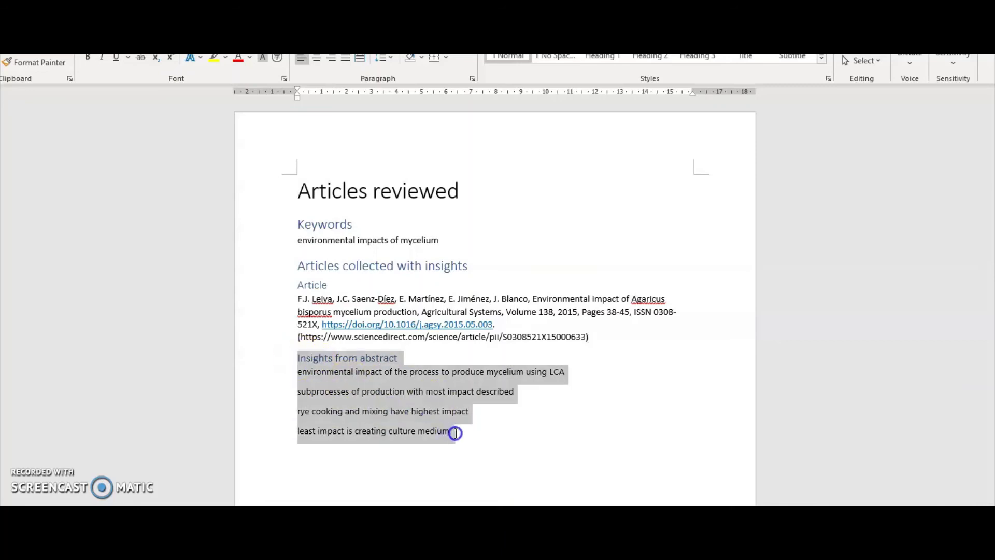
click(349, 364)
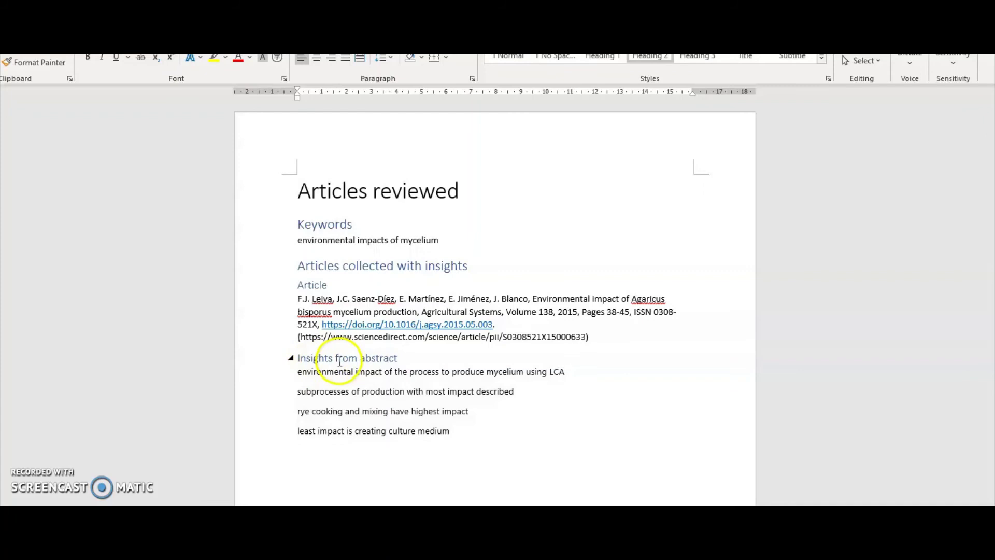
drag(295, 358, 382, 357)
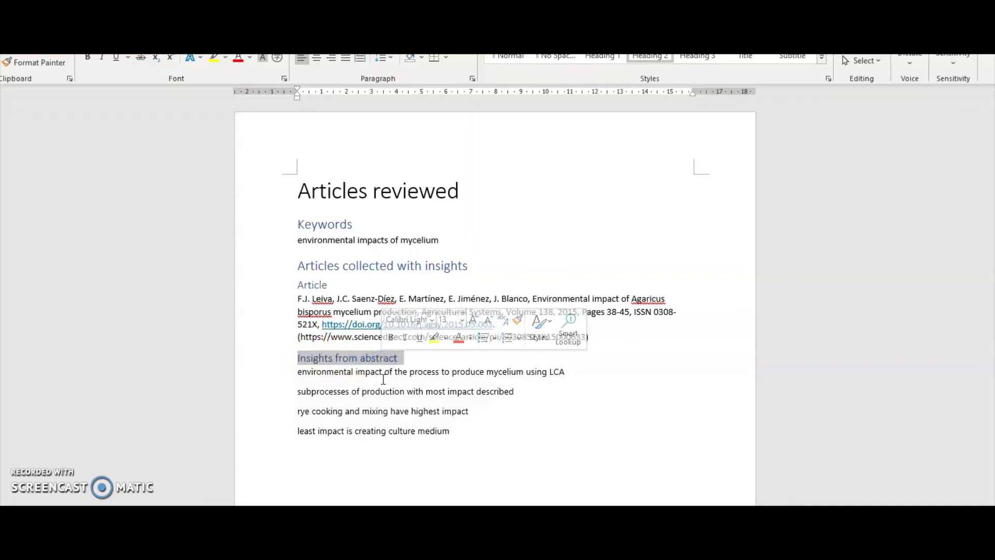
drag(296, 370, 456, 429)
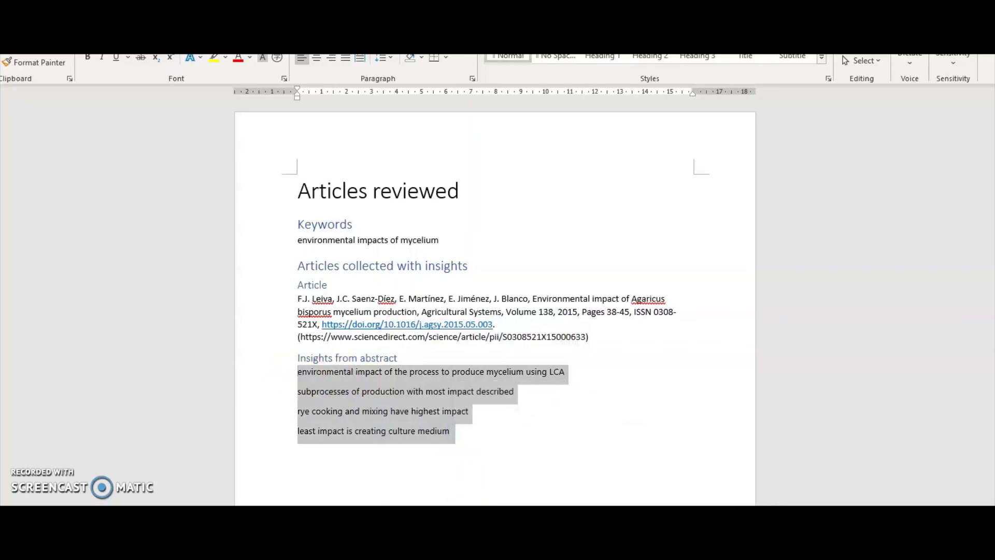
click(316, 485)
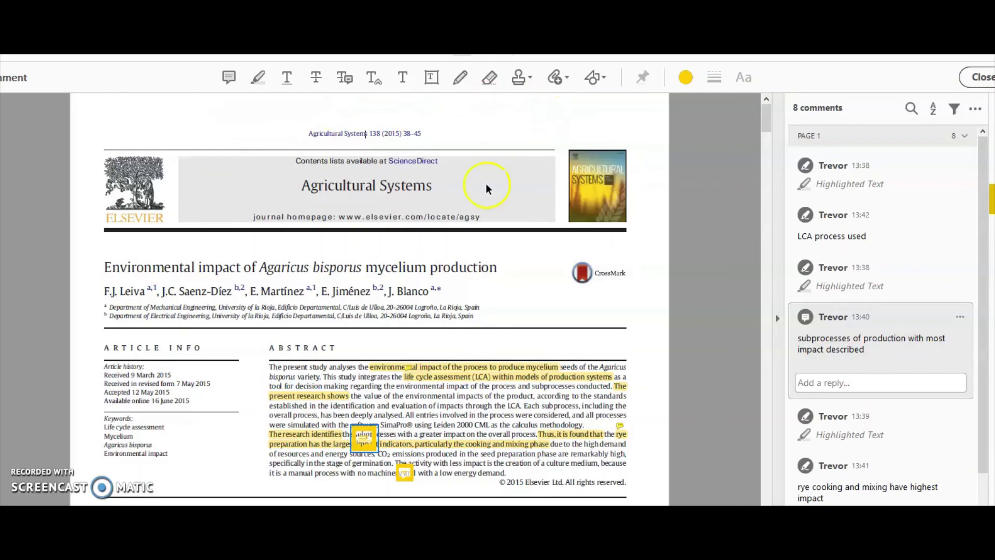
click(393, 456)
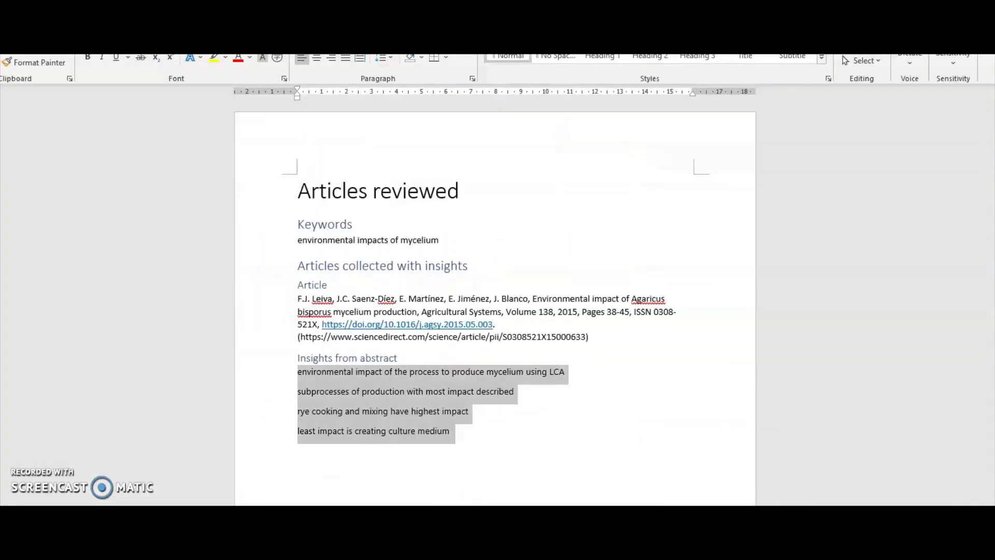
click(374, 438)
drag(298, 371, 457, 444)
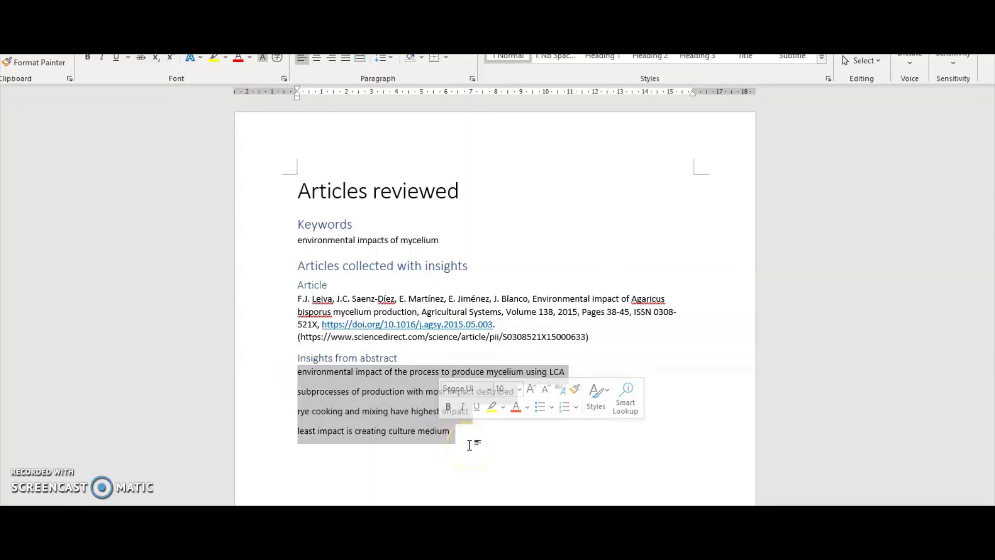
click(467, 436)
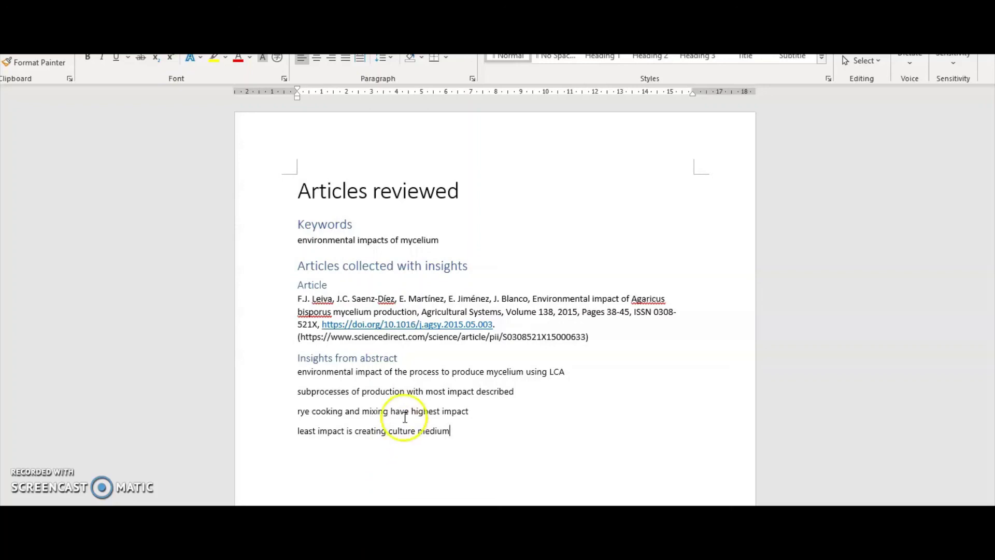
drag(297, 299, 593, 338)
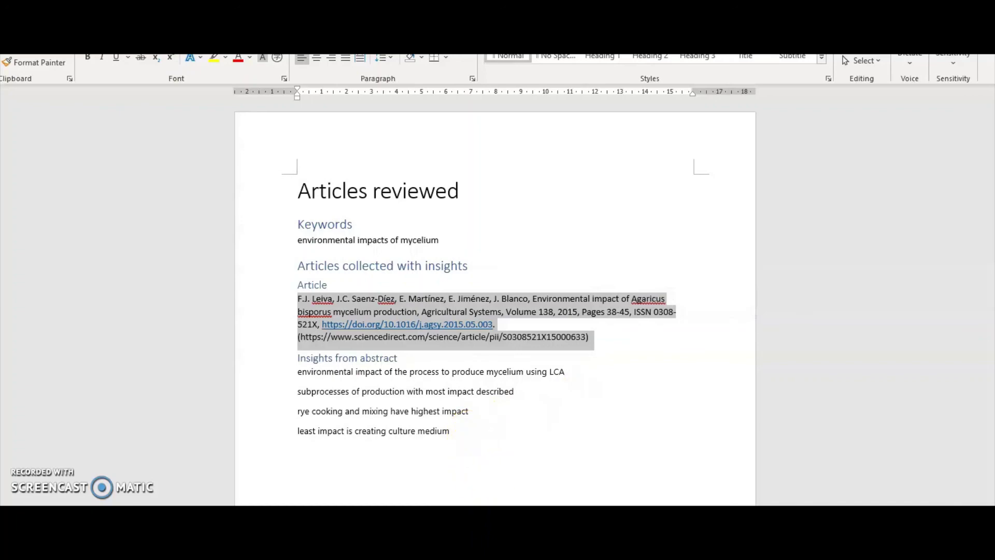
click(322, 468)
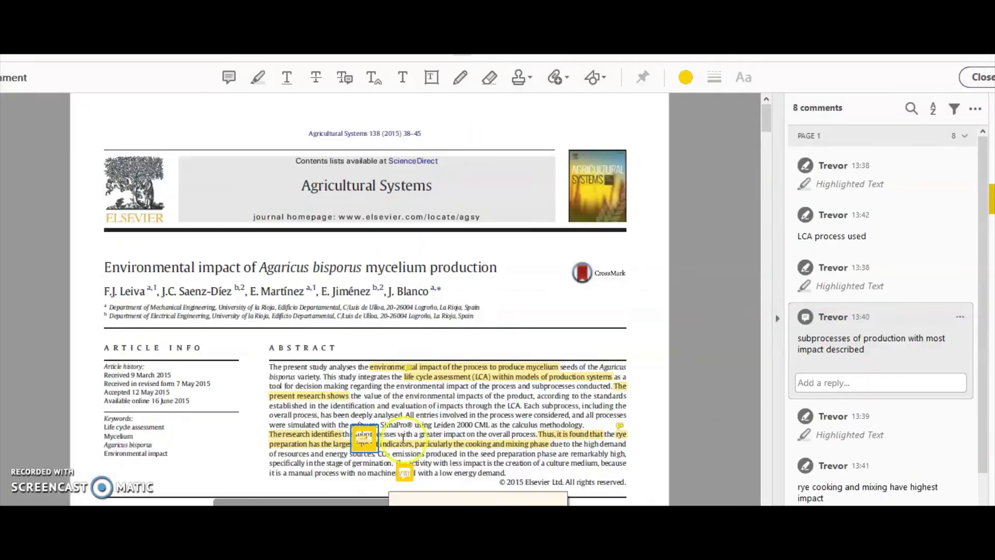